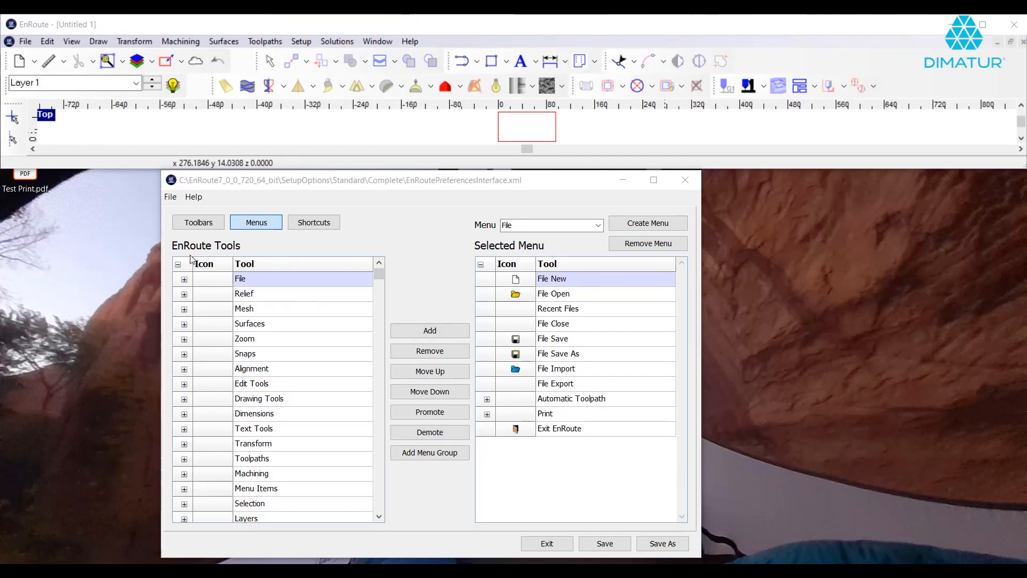
Step: Load the Edit menu for customizing and compare its entries, including the Modify selection group, with the program's actual Edit menu
left_click(598, 225)
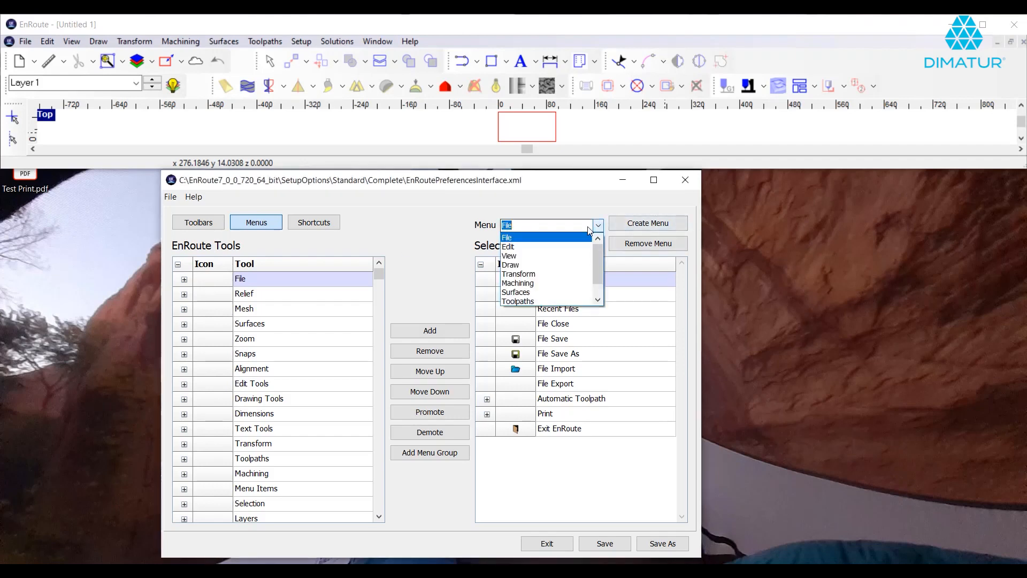
left_click(567, 244)
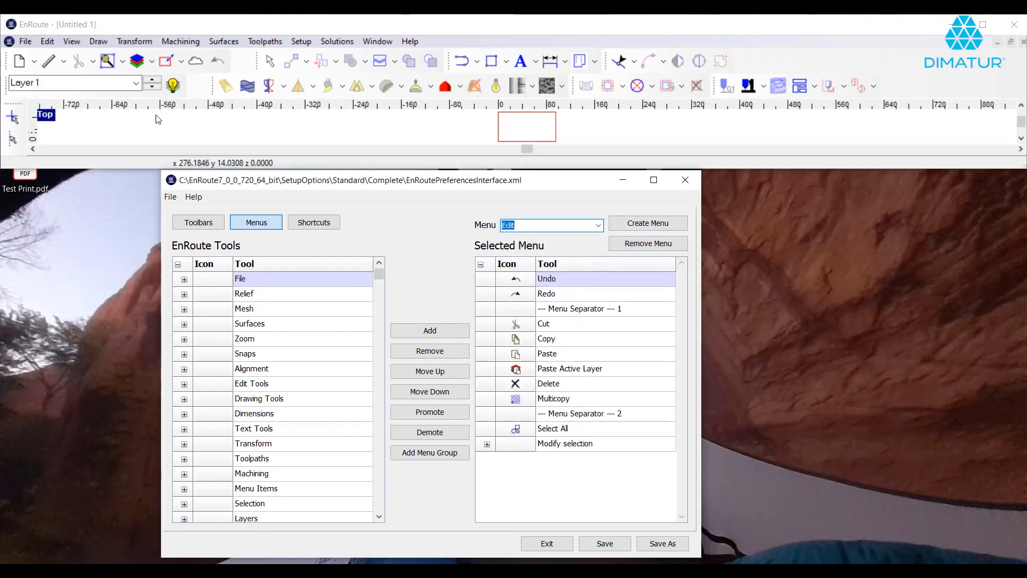
left_click(49, 42)
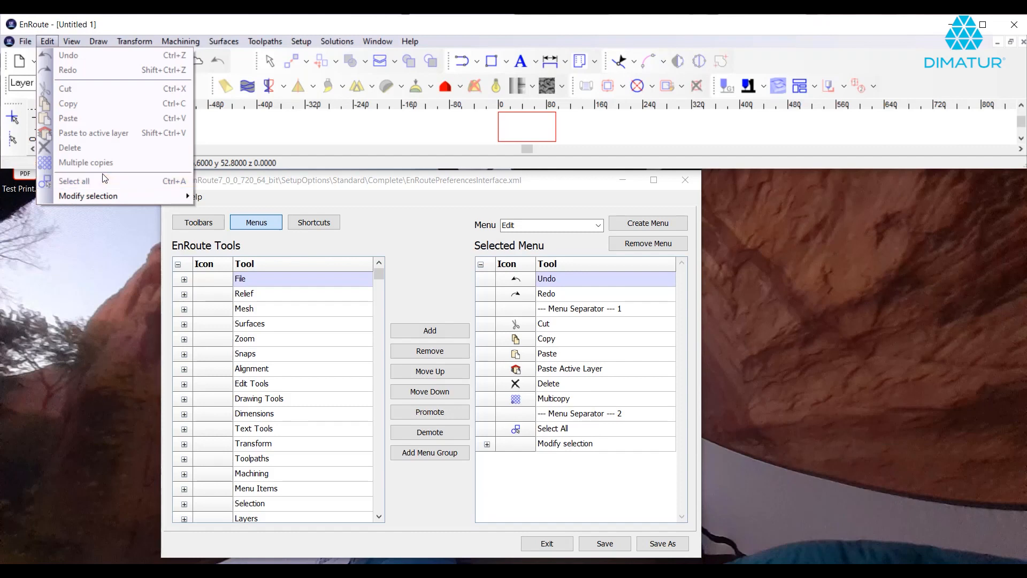
mouse_move(110, 200)
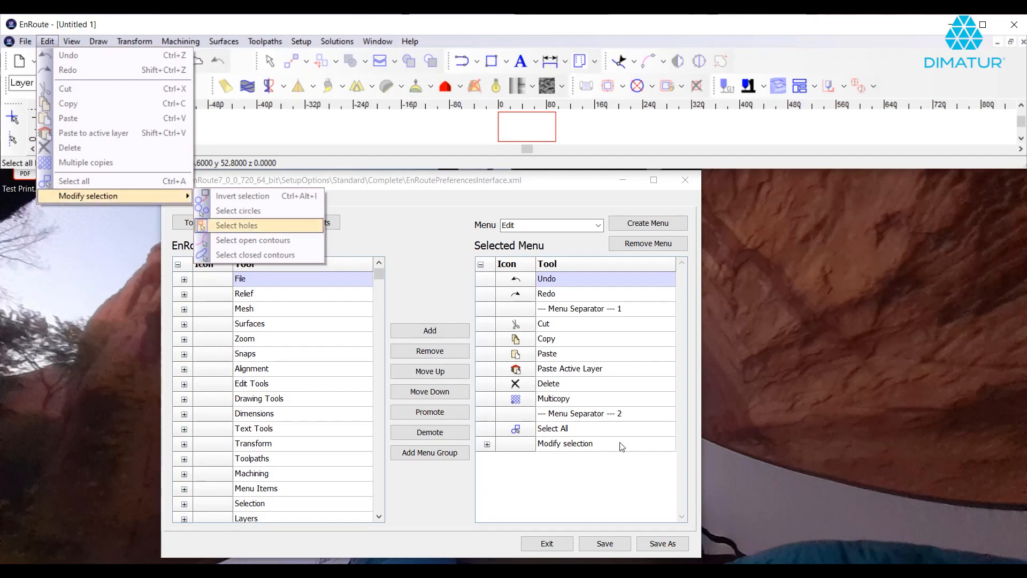
left_click(488, 446)
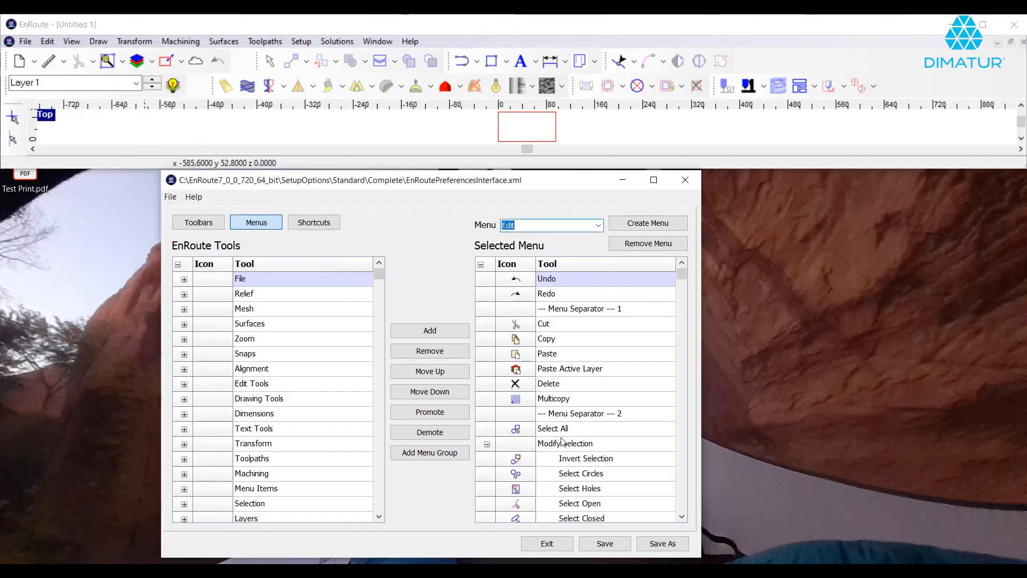
scroll(562, 440, "down", 3)
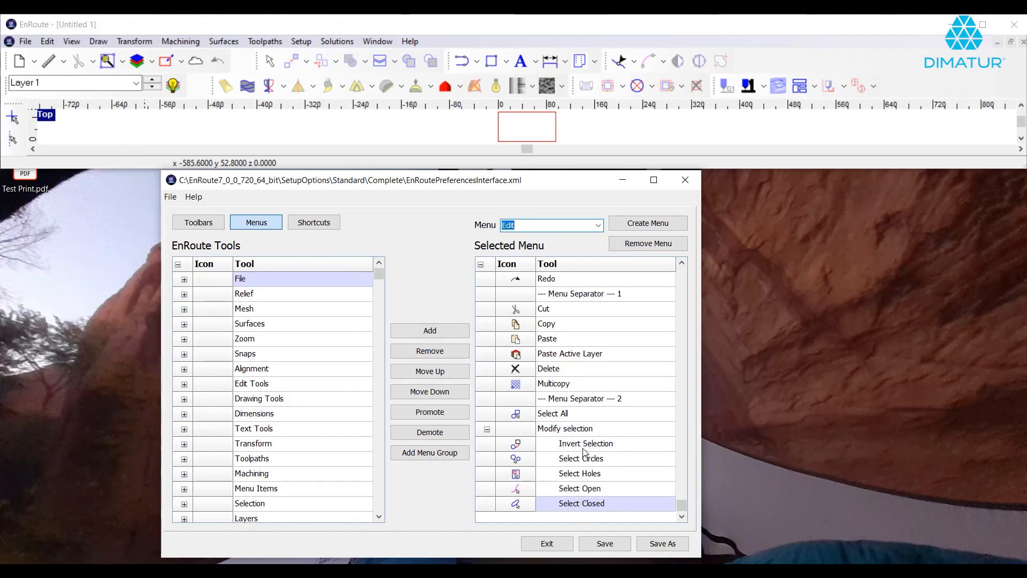
left_click(47, 41)
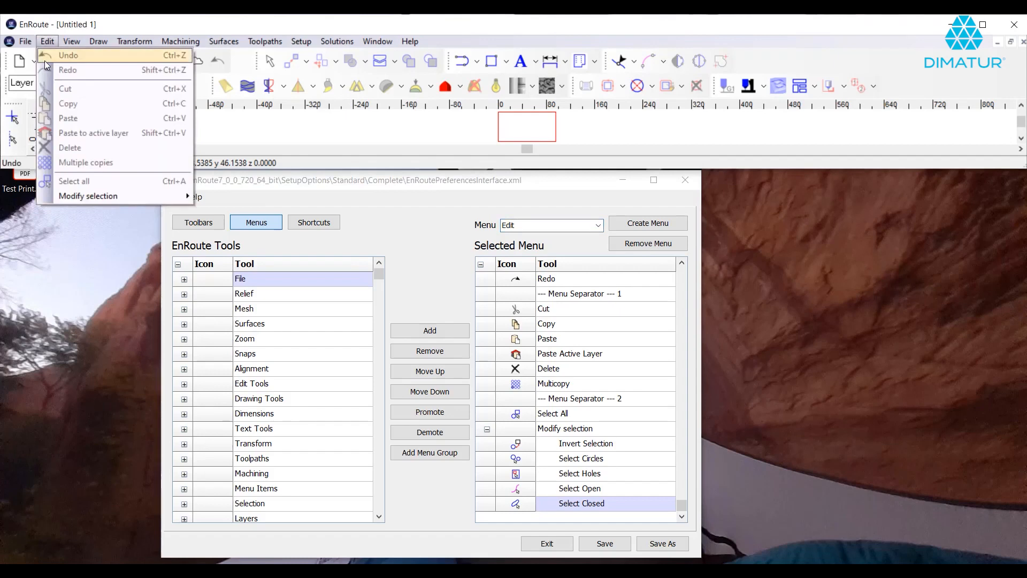
mouse_move(72, 197)
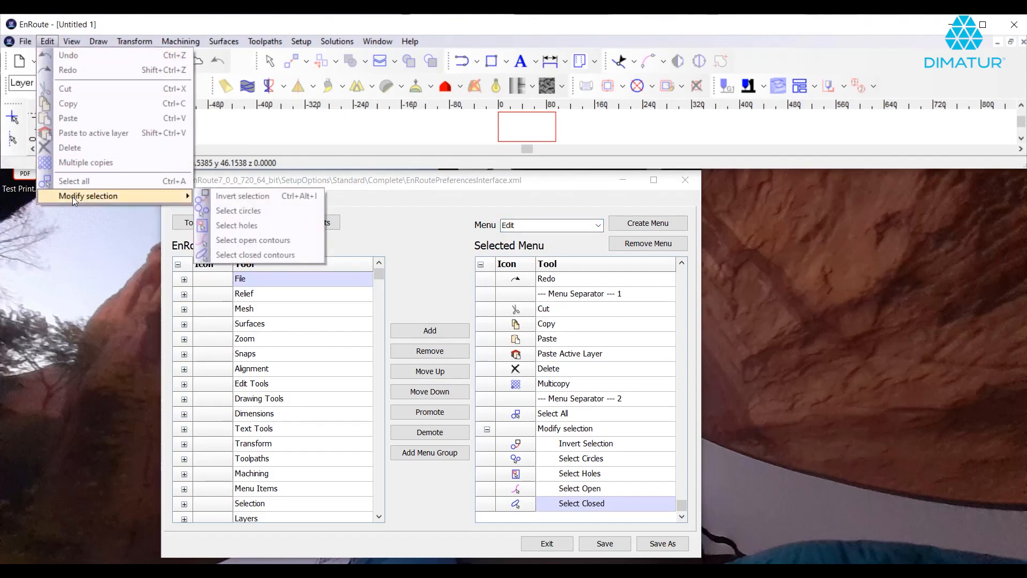
Step: Add a menu group directly above Cut in the Edit menu and name it Edit1
left_click(575, 311)
left_click(451, 454)
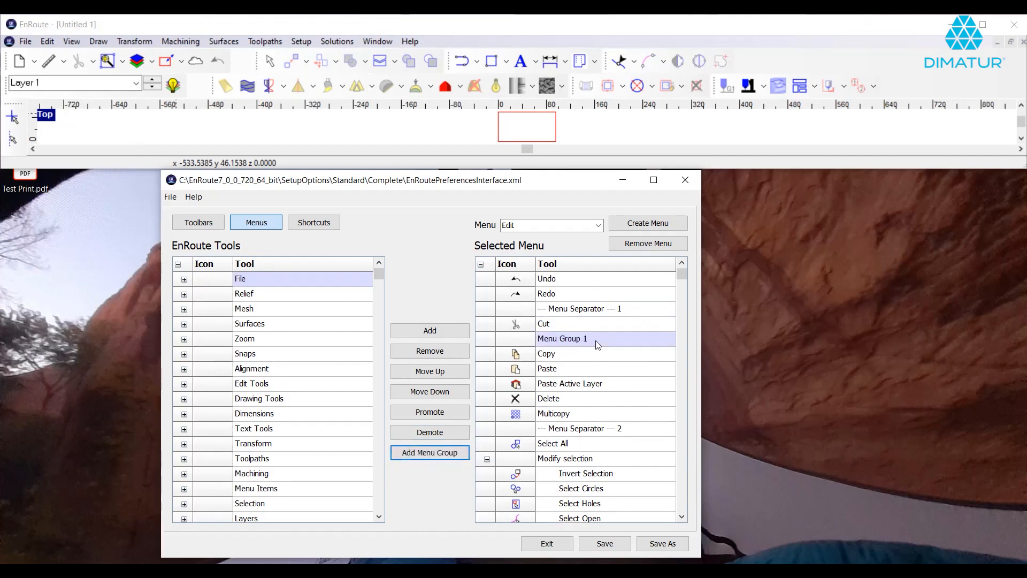
left_click(439, 371)
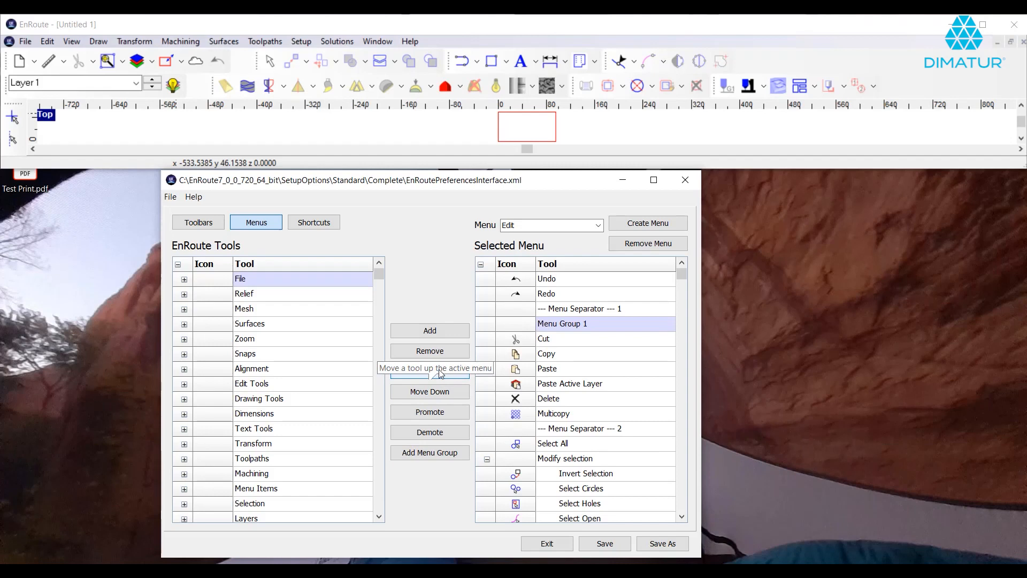
double_click(562, 326)
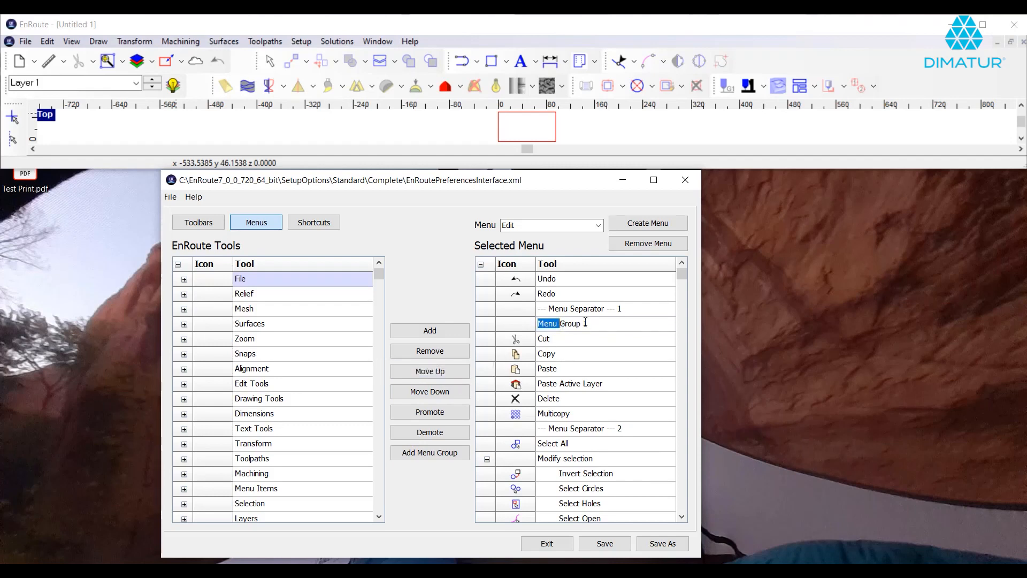
left_click_drag(593, 323, 526, 325)
type("Edit1")
key("Return")
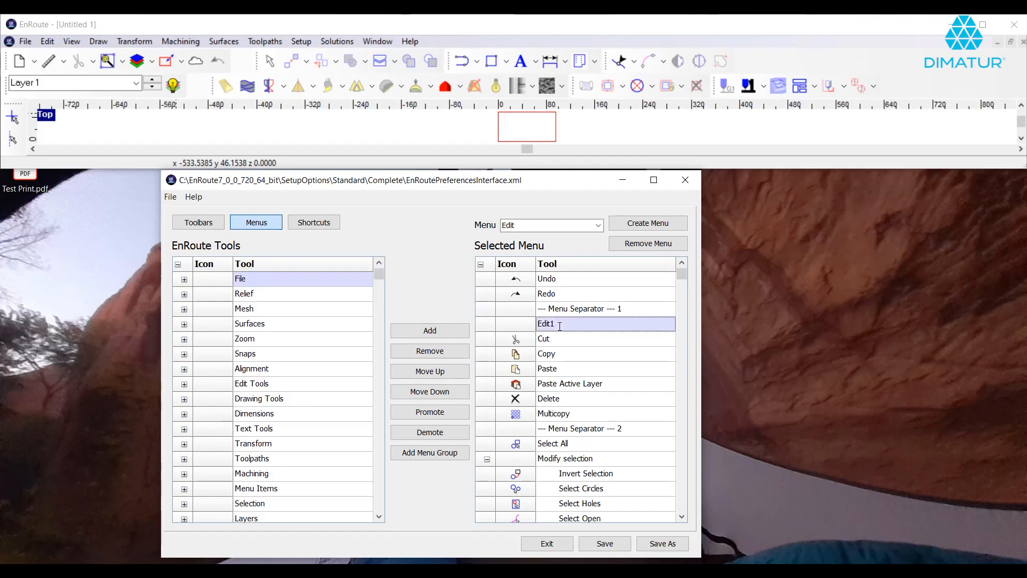
Step: Demote Cut, Copy and Paste into the Edit1 group, then check them against the program's current Edit menu
left_click(554, 344)
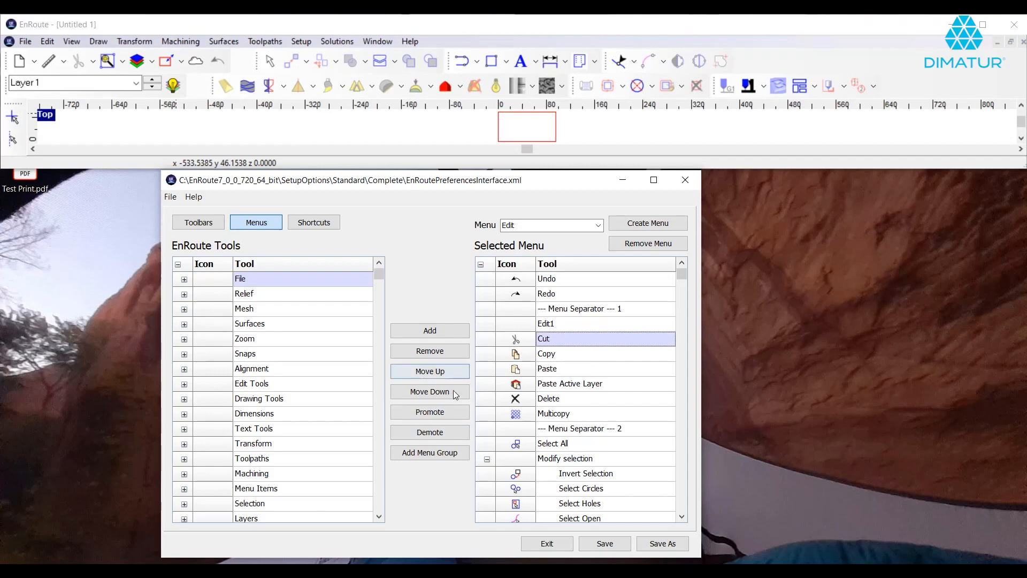
left_click(448, 432)
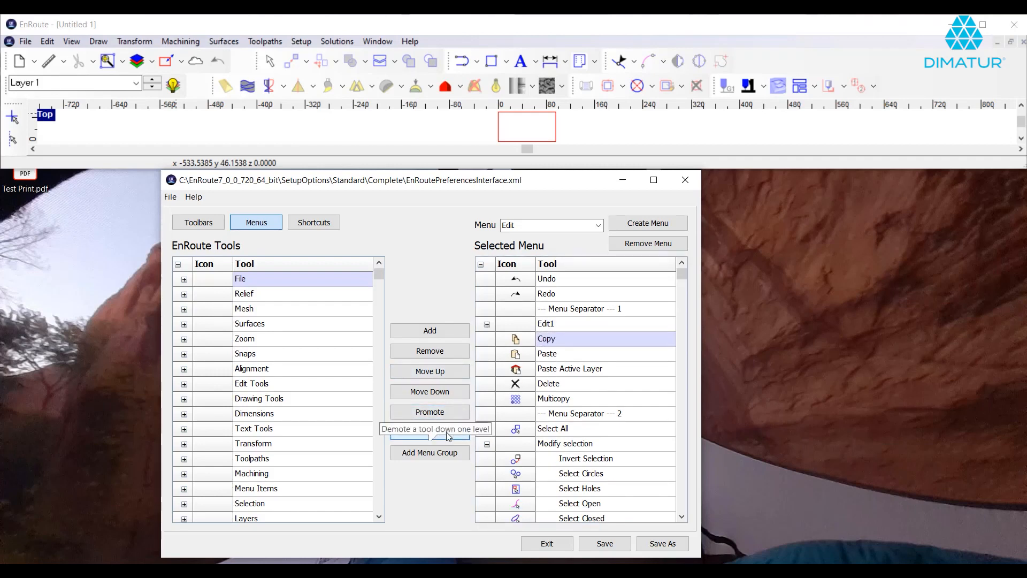
left_click(448, 432)
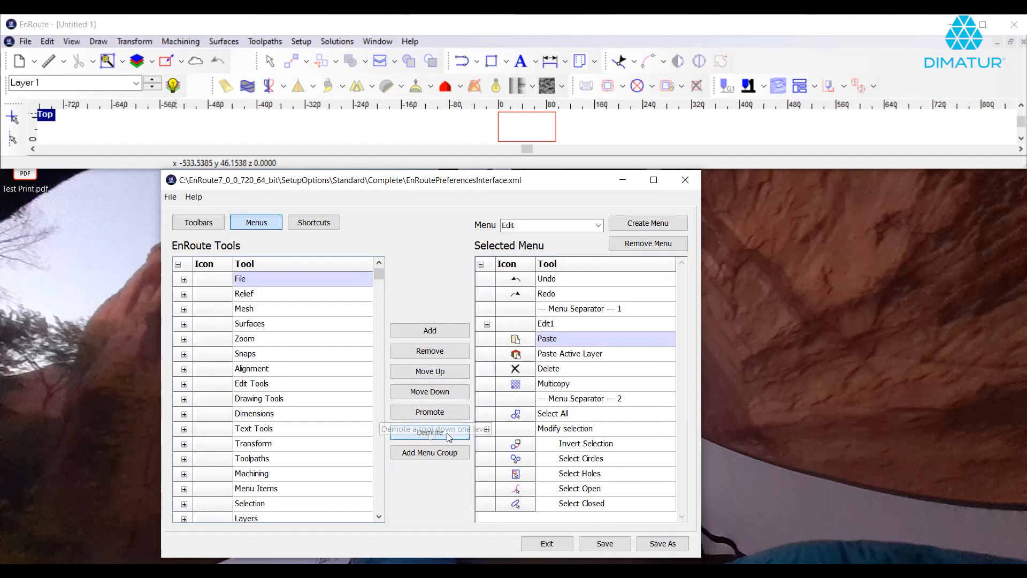
left_click(448, 432)
left_click(486, 324)
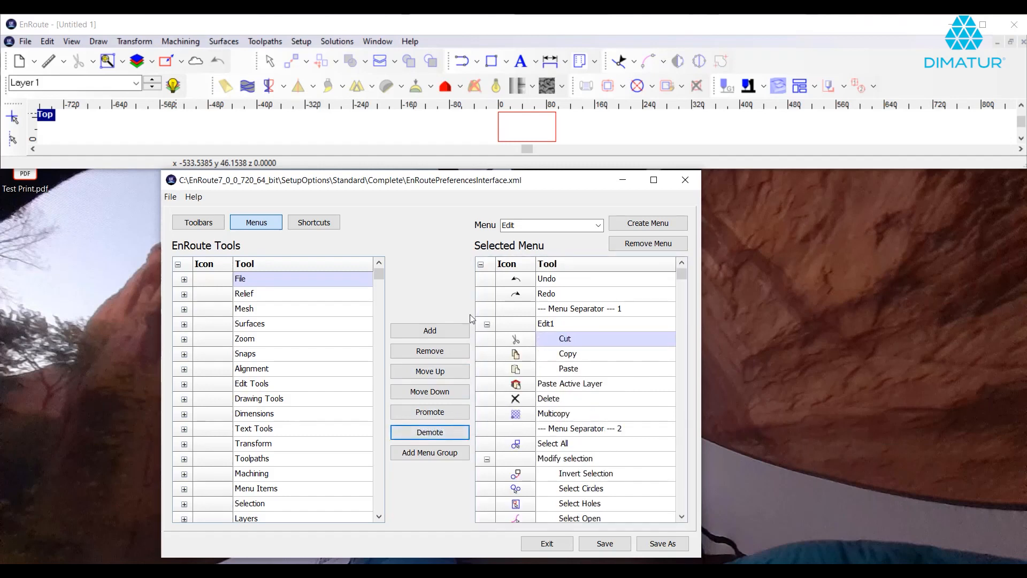
left_click(46, 43)
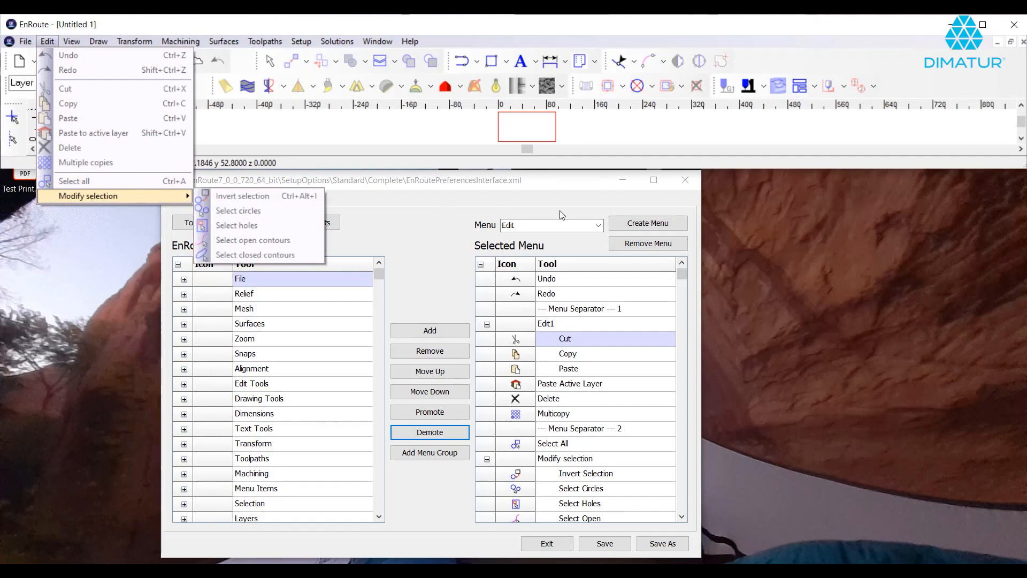
left_click(522, 204)
Step: Create a new menu and add the Create Relief tool to it from the Relief category
left_click(599, 226)
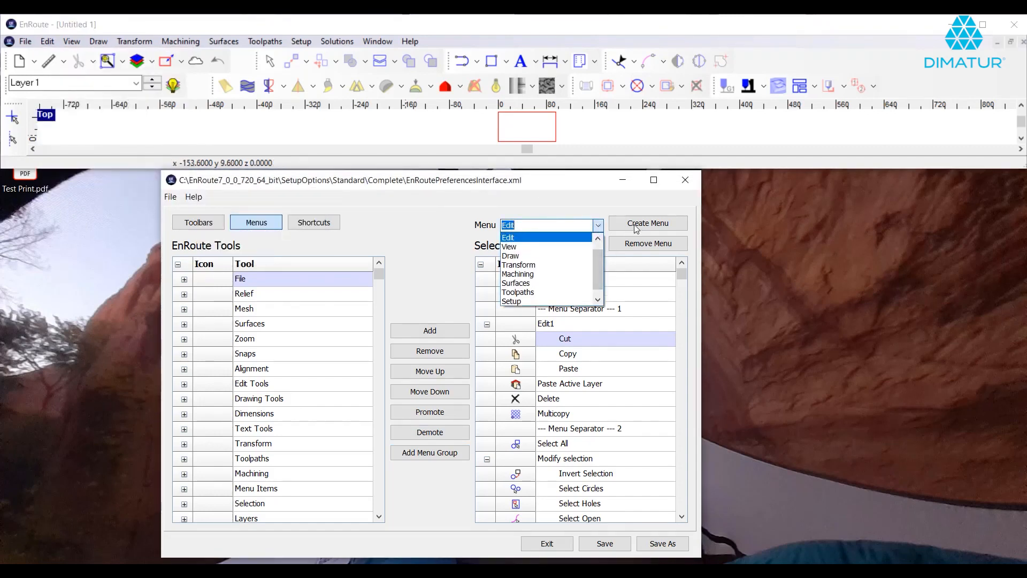
left_click(672, 224)
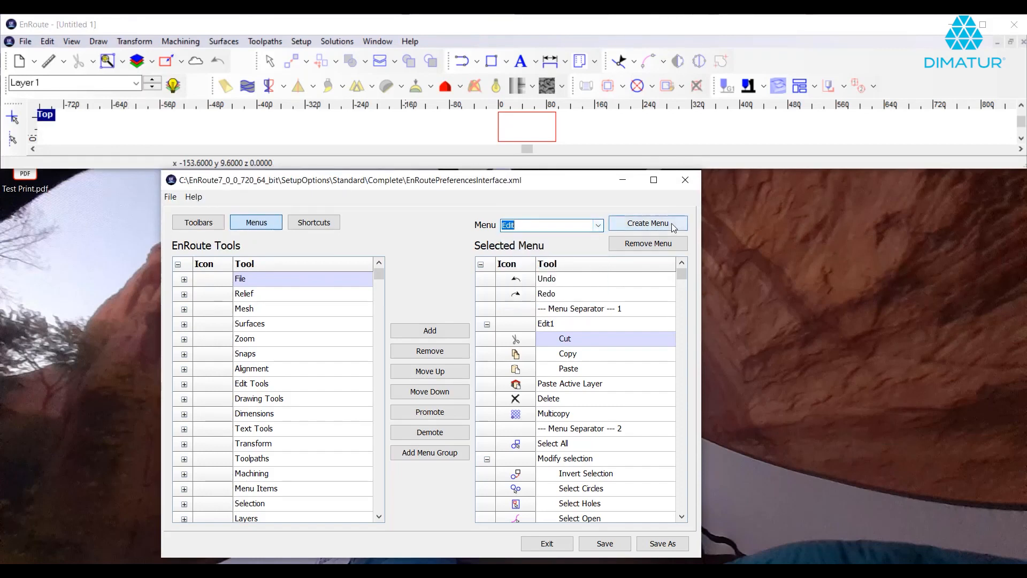
left_click(672, 223)
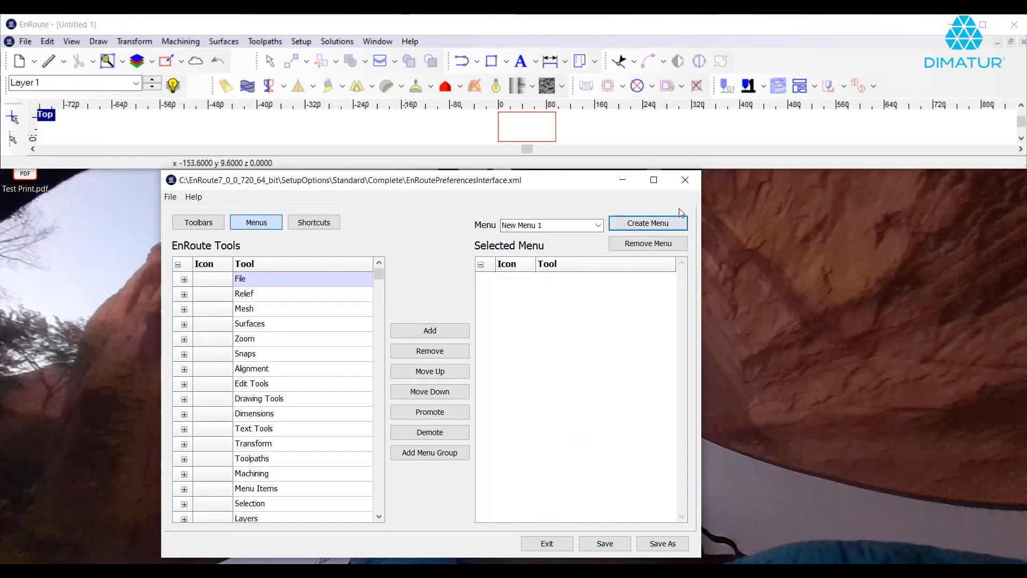
left_click(185, 294)
left_click(253, 309)
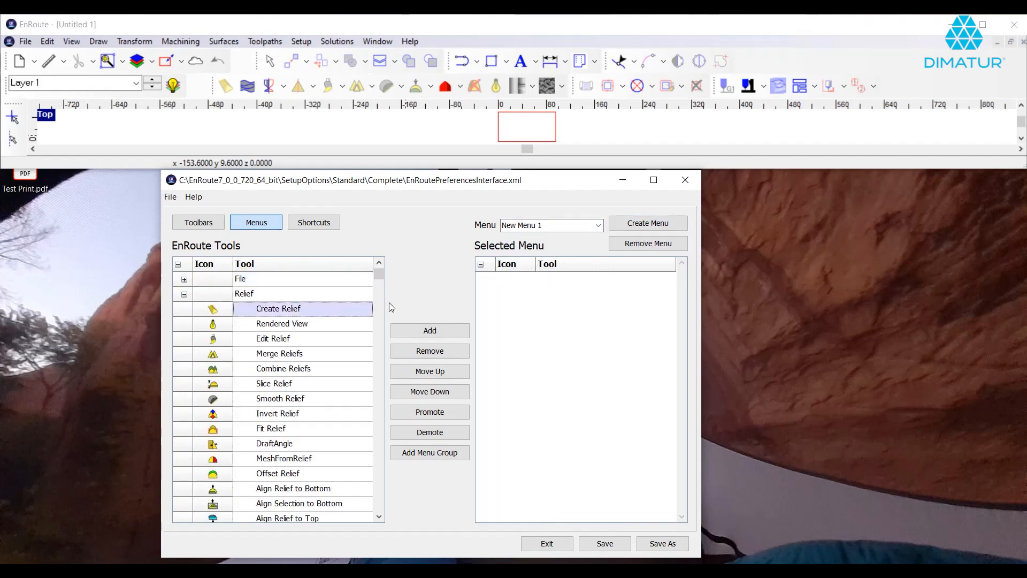
left_click(428, 331)
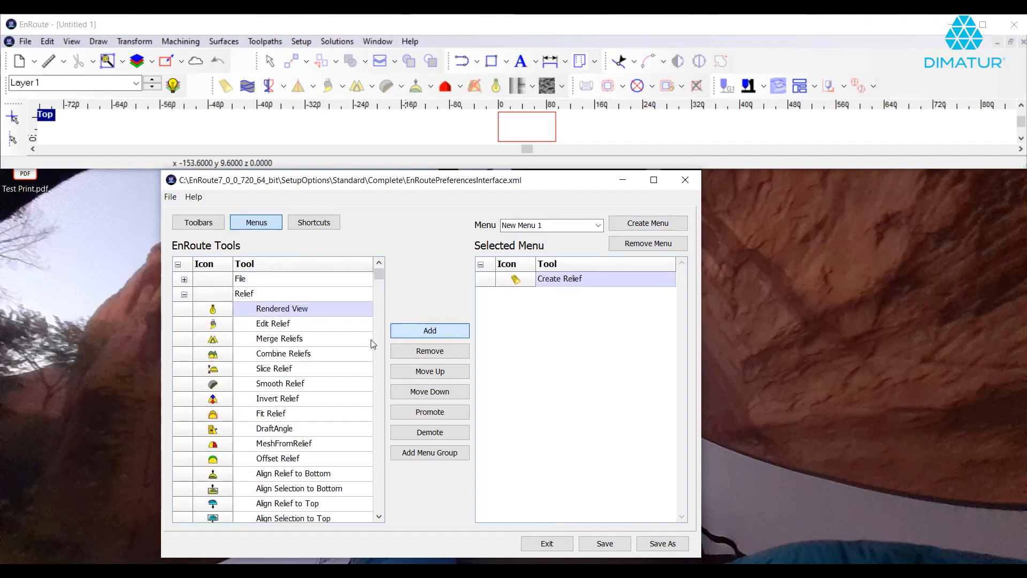
Step: Add the Apply Bitmap tool from the Relief category to the new menu
key("Down")
key("Down")
key("Down")
key("Down")
key("Down")
key("Down")
key("Down")
key("Down")
key("Down")
key("Down")
key("Down")
key("Down")
key("Down")
key("Down")
key("Down")
key("Down")
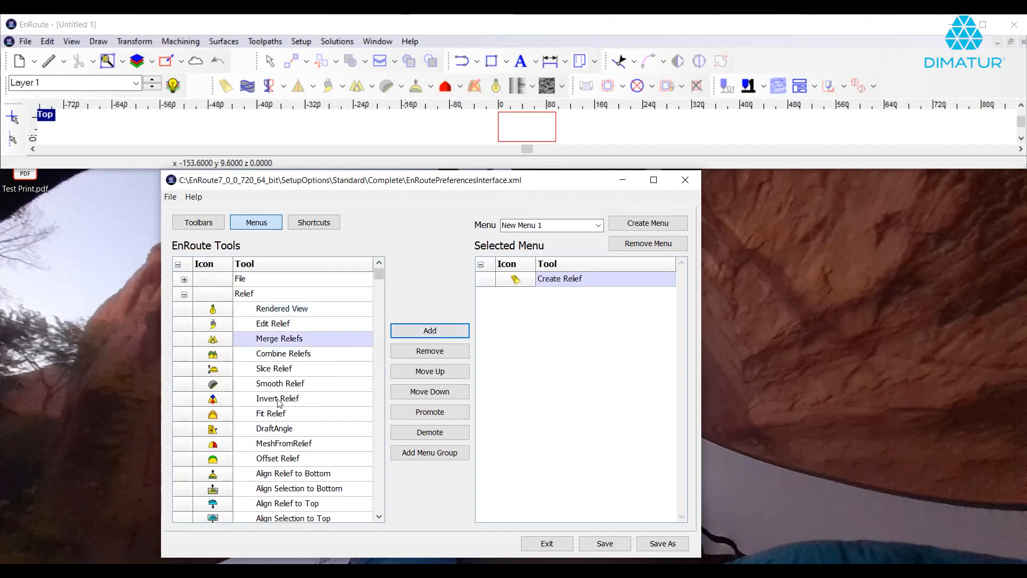
scroll(282, 389, "down", 3)
left_click(297, 445)
left_click(429, 330)
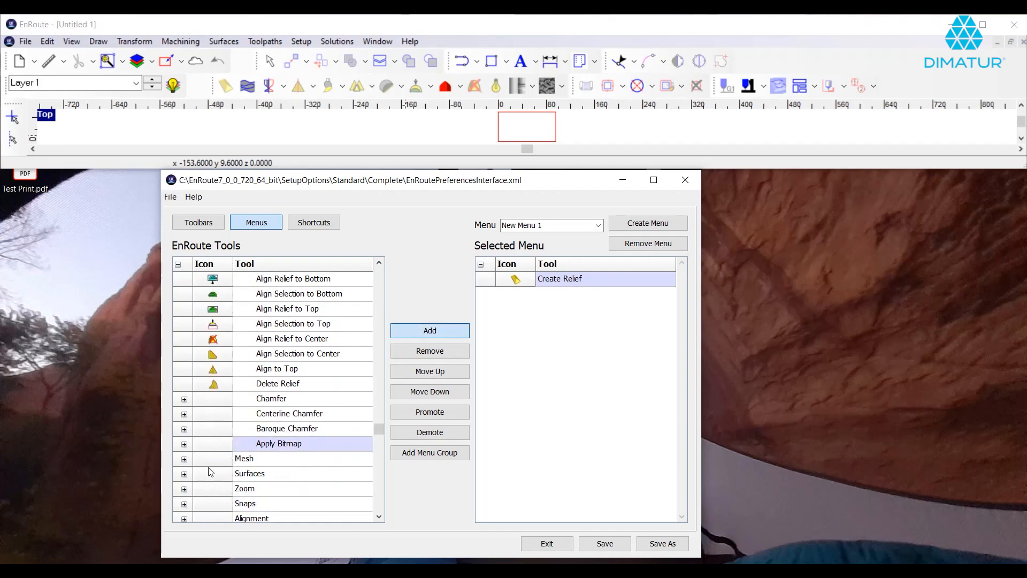
Step: Add the Primitive tool from the Mesh category to the new menu
left_click(184, 399)
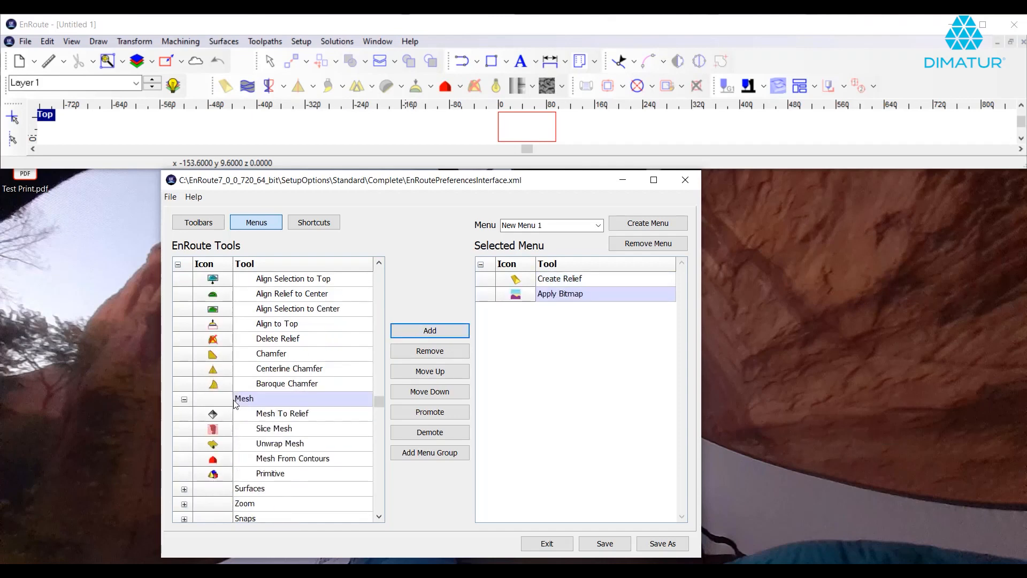
left_click(262, 414)
left_click(270, 473)
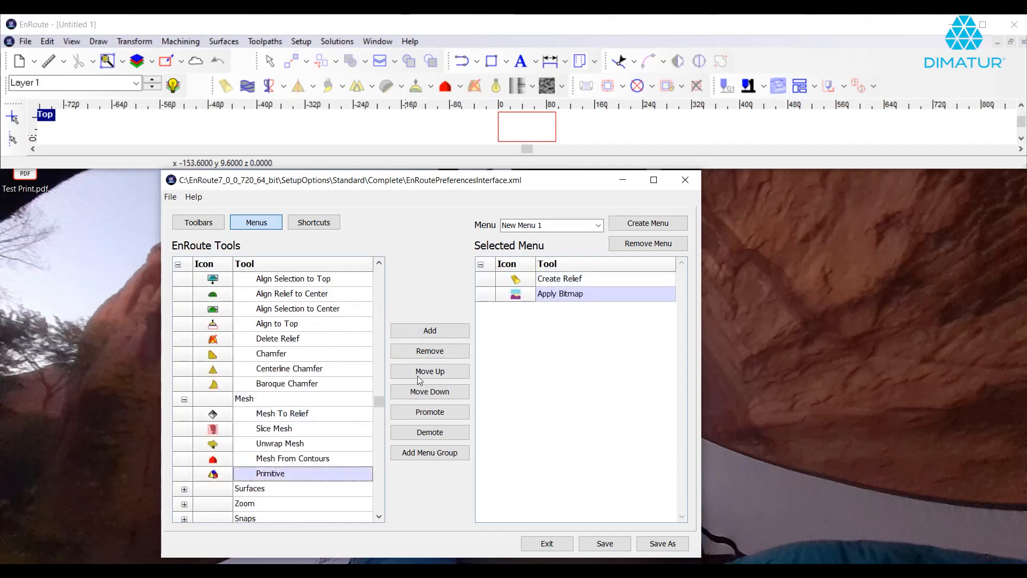
left_click(428, 330)
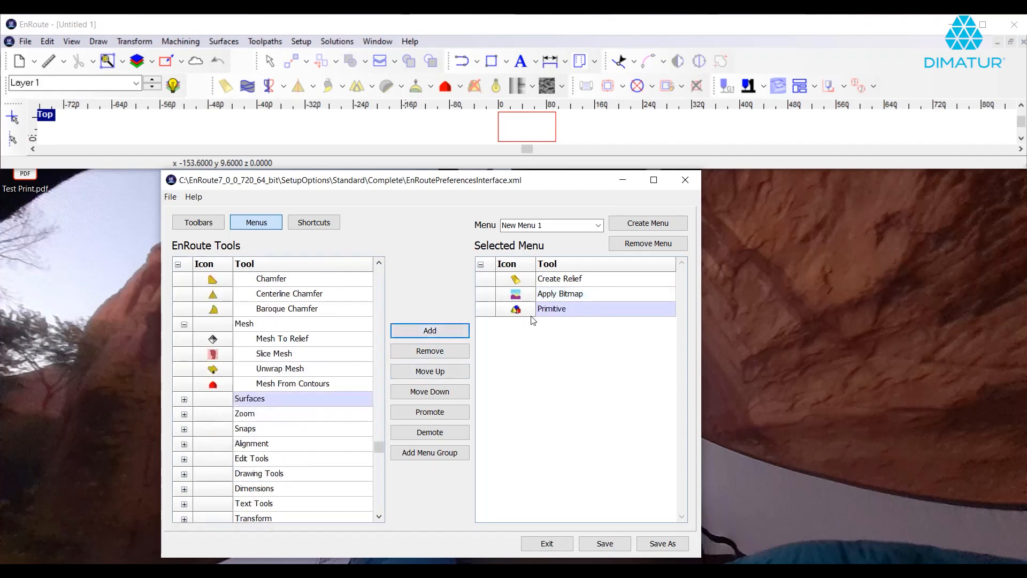
Step: Open the Menu Order list and rename New Menu 1 as Custom
left_click(556, 224)
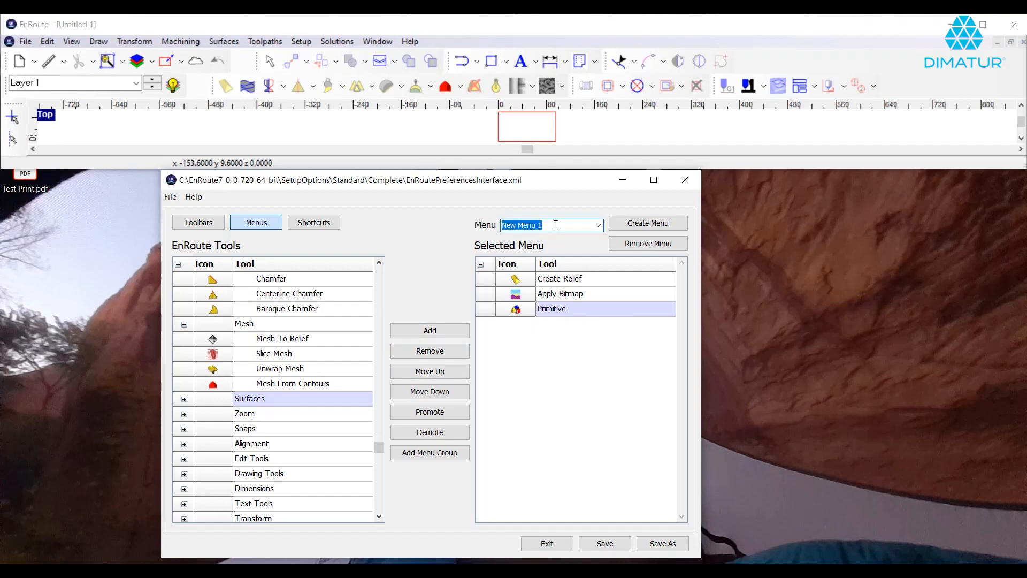
left_click(597, 225)
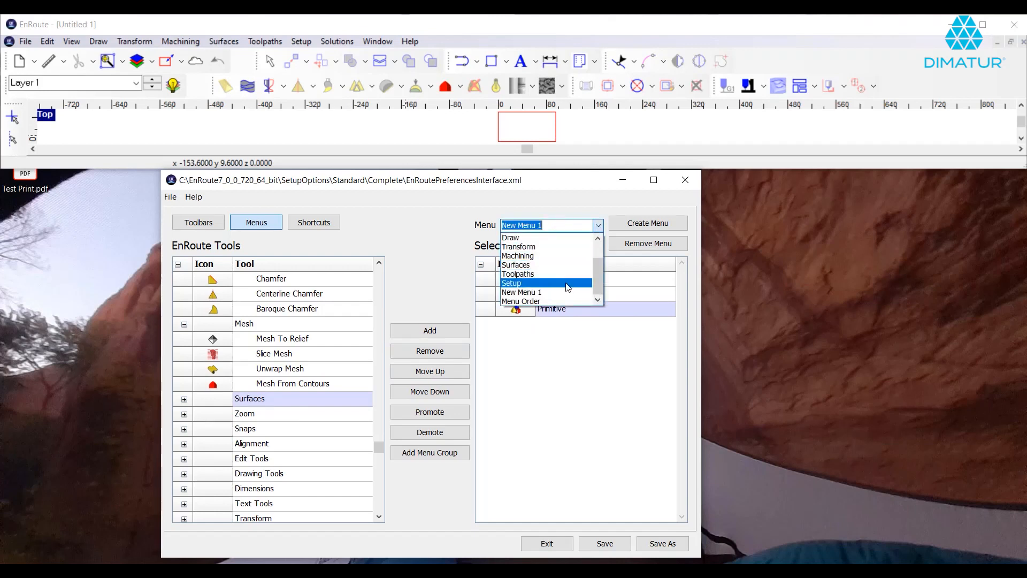
left_click(557, 301)
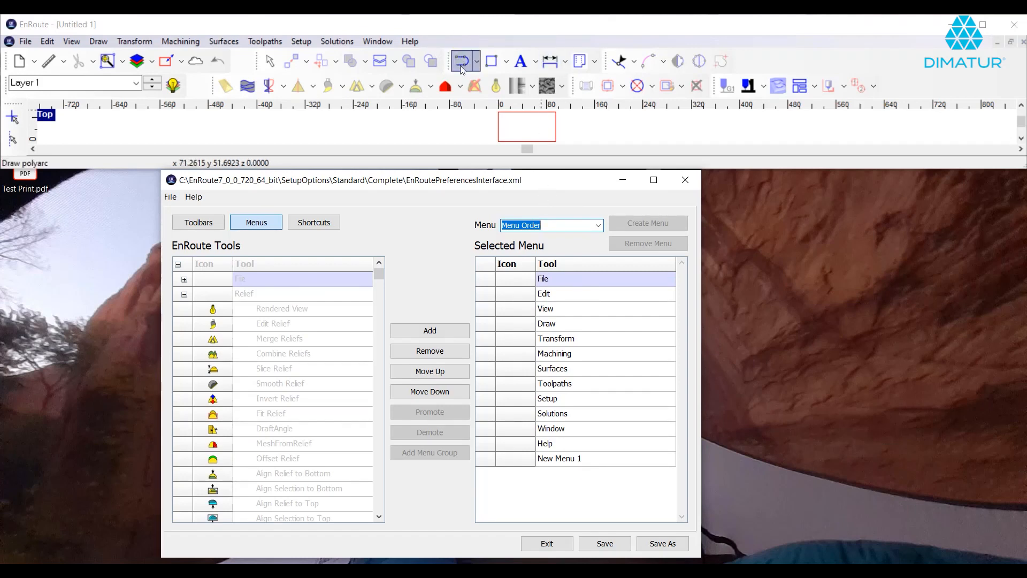
left_click(603, 460)
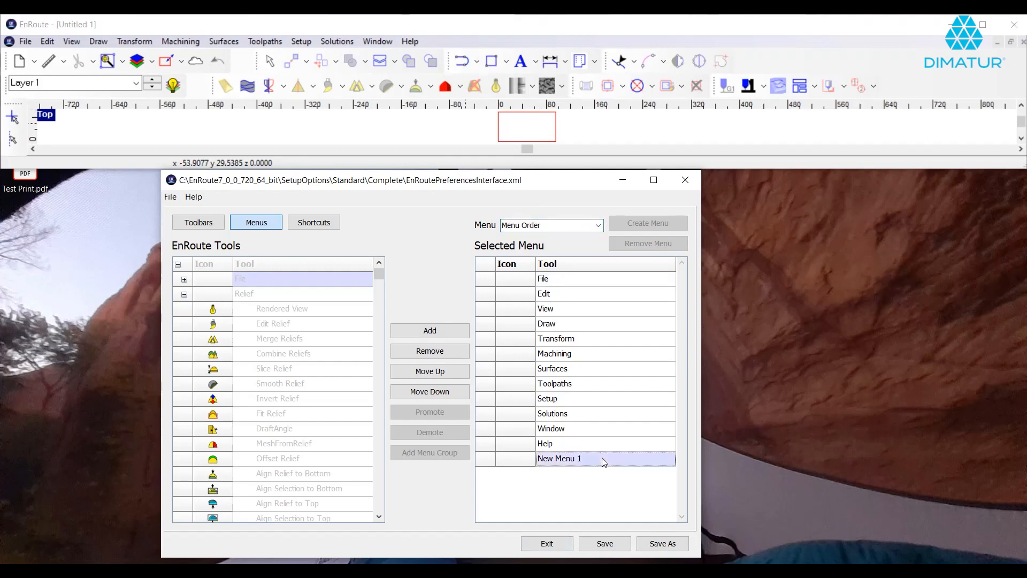
left_click(603, 461)
left_click_drag(603, 461, 538, 459)
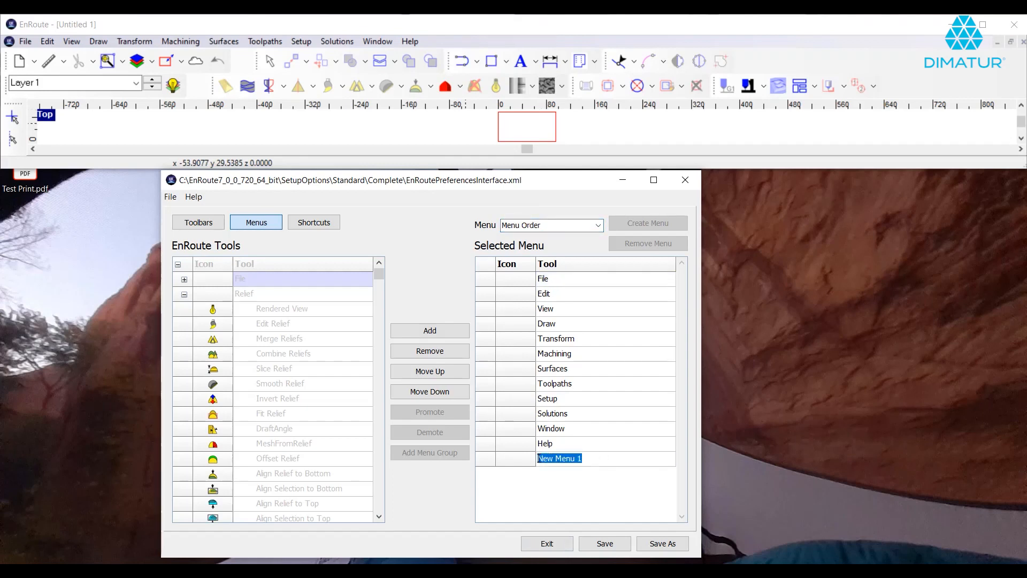
type("Custom")
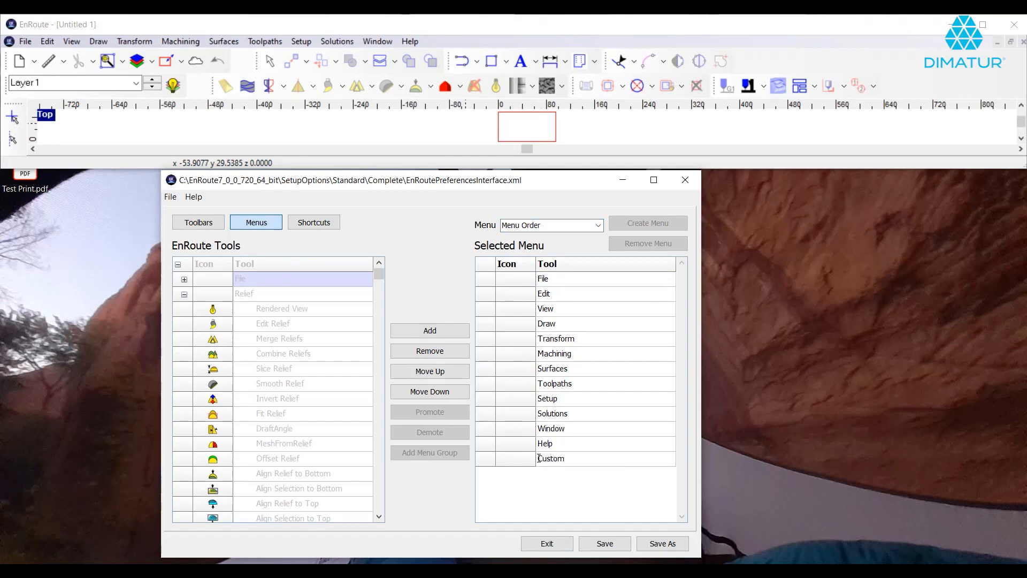
key("Return")
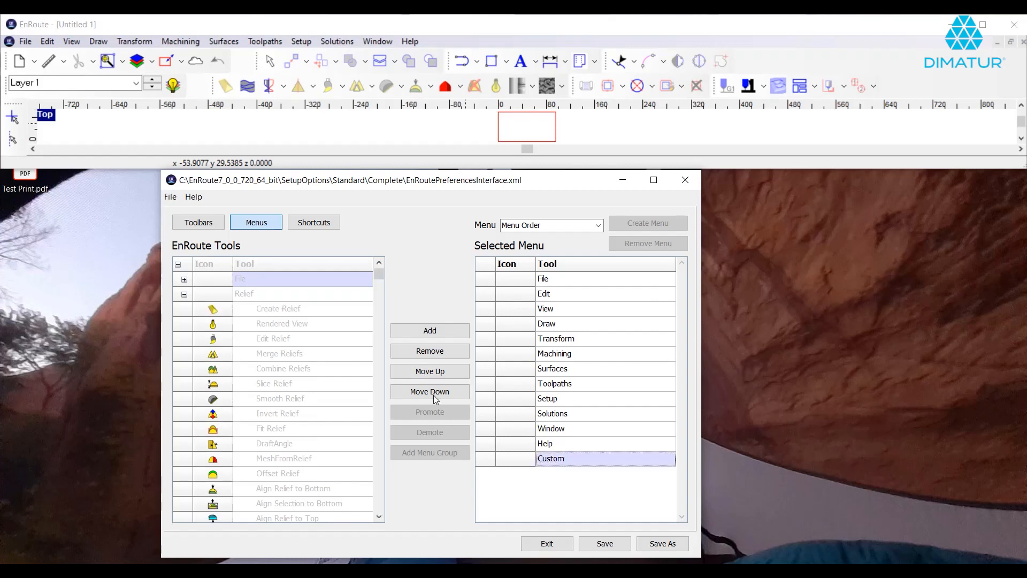
Step: Move the Custom menu up the menu order until it sits between Draw and Transform
left_click(426, 372)
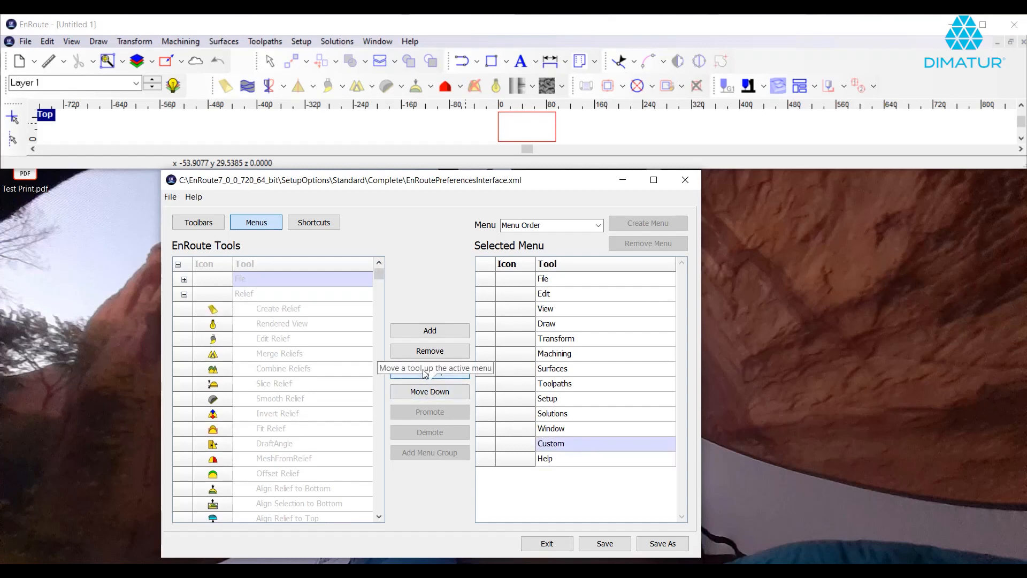
left_click(426, 372)
left_click(426, 372)
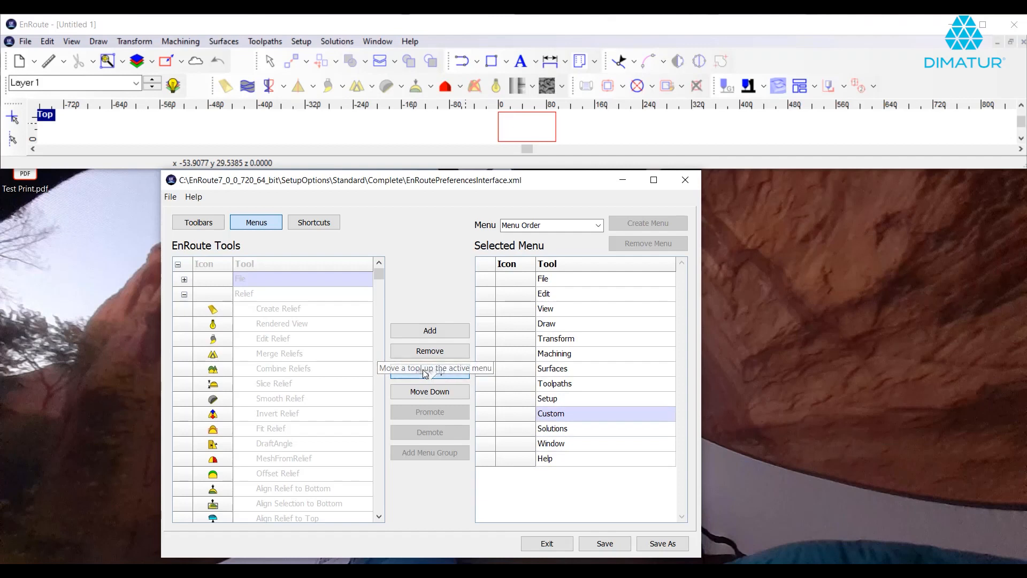
left_click(426, 372)
left_click(426, 373)
left_click(427, 372)
left_click(426, 373)
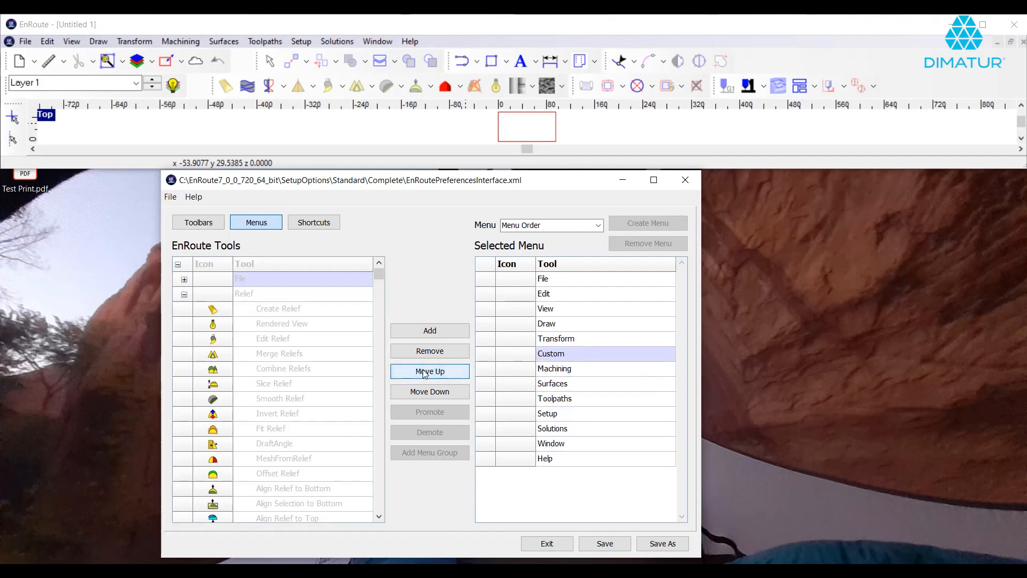
left_click(427, 372)
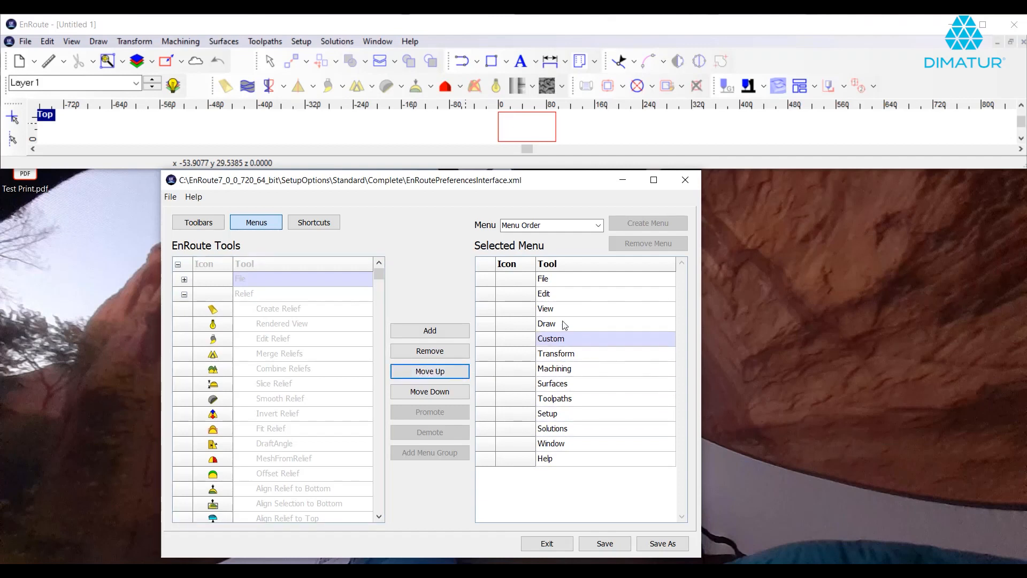